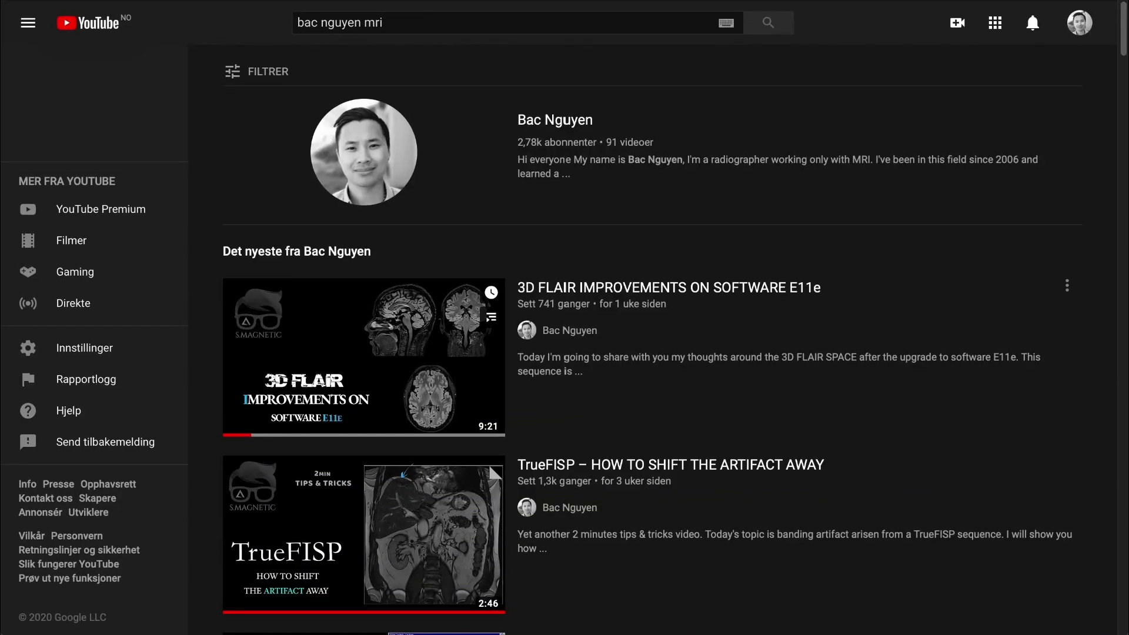
Scroll through the completed haste localizer images, with t1_tse_cor_5mm_1 still queued next.
scroll(647, 338, "down", 2)
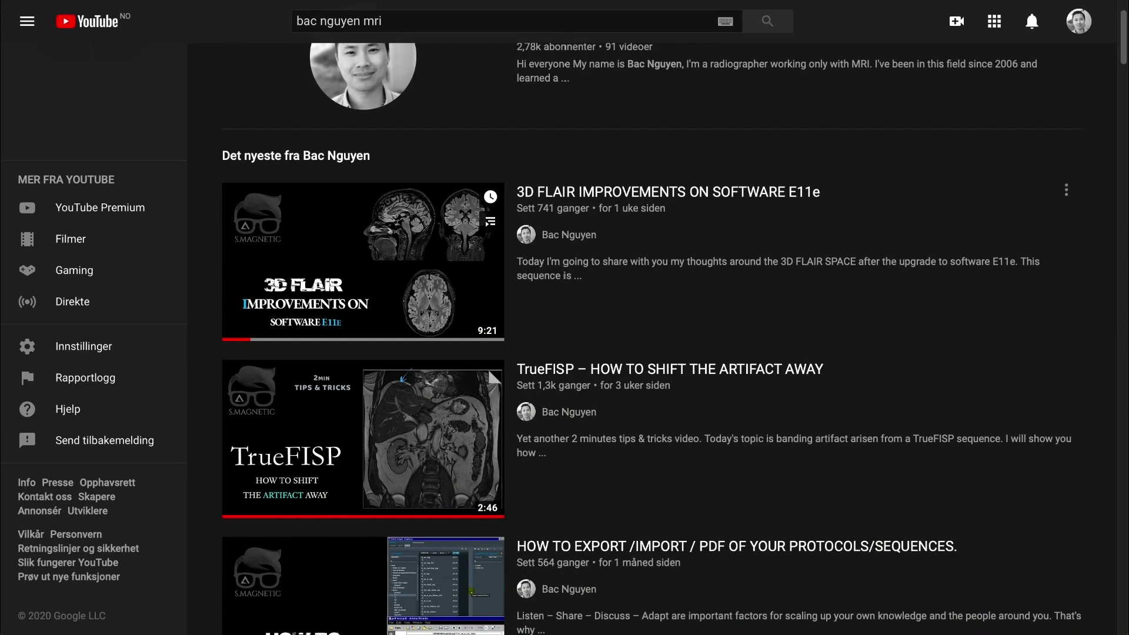
scroll(646, 339, "down", 2)
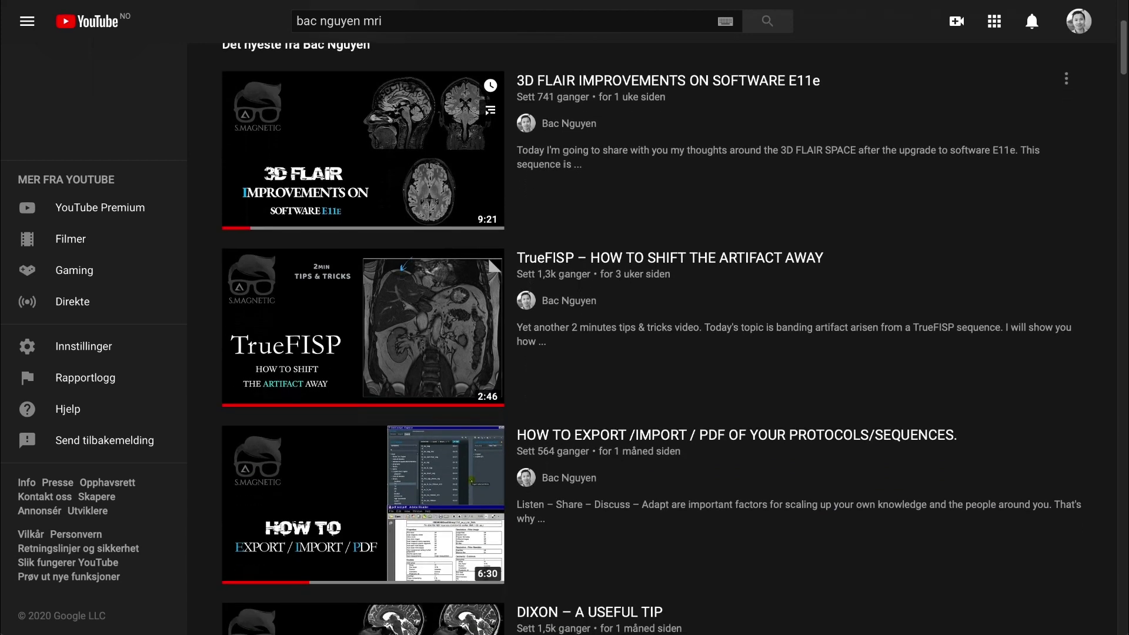
scroll(1123, 624, "down", 2)
scroll(1124, 623, "down", 3)
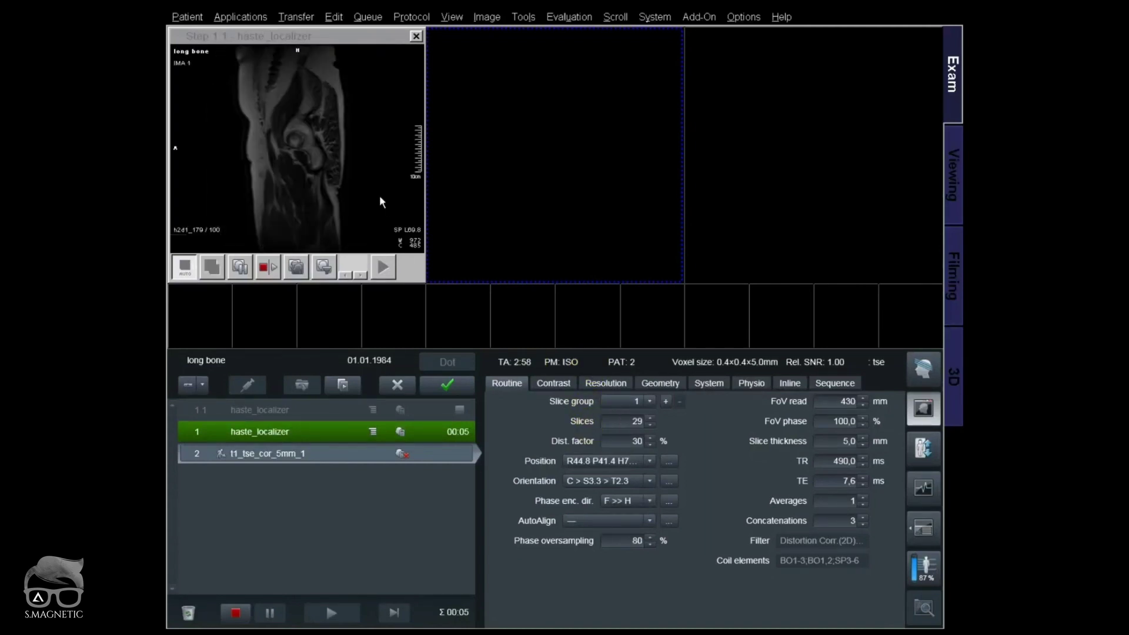
Open t1_tse_cor_5mm_1 and move its coronal slice group to R9.7 P41.4 F0.7 on the localizer.
left_click(410, 451)
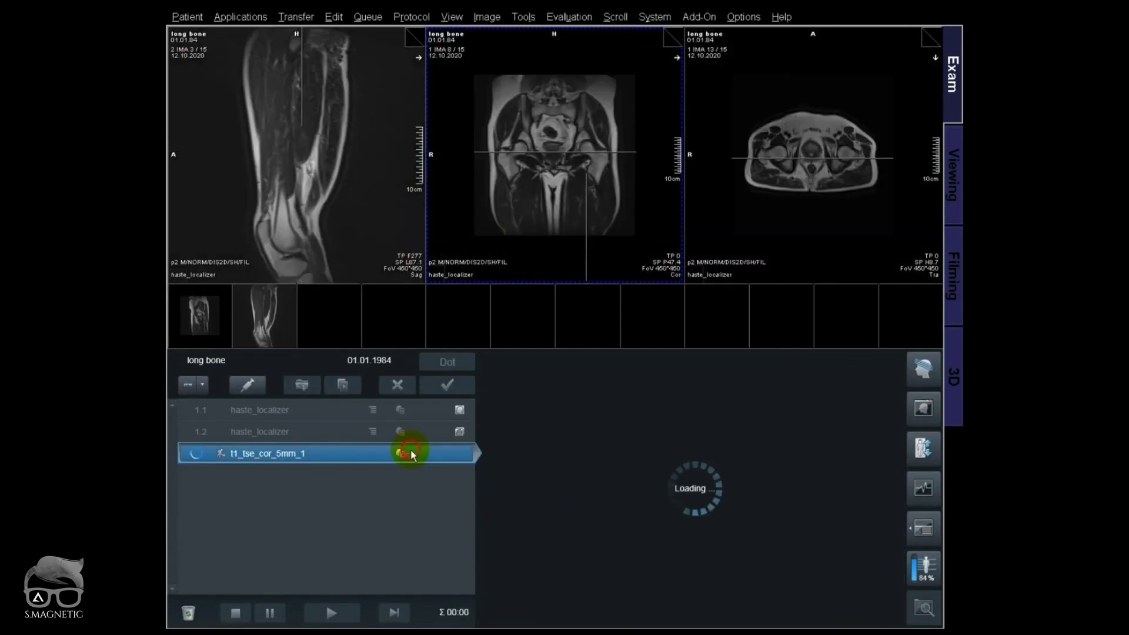
left_click(546, 224)
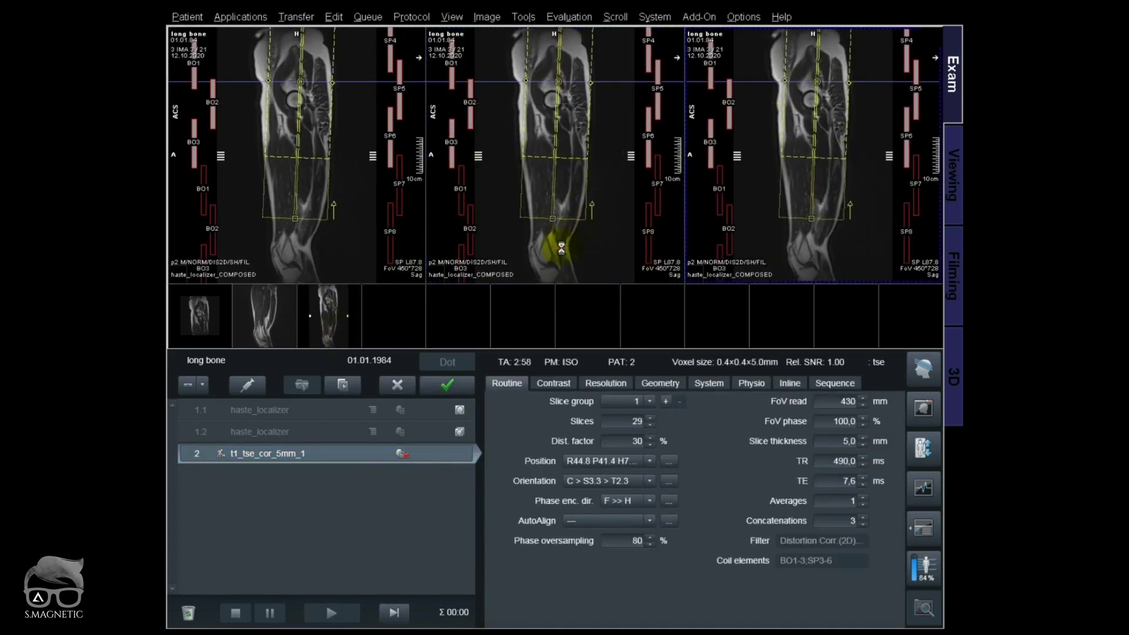
left_click_drag(539, 83, 550, 107)
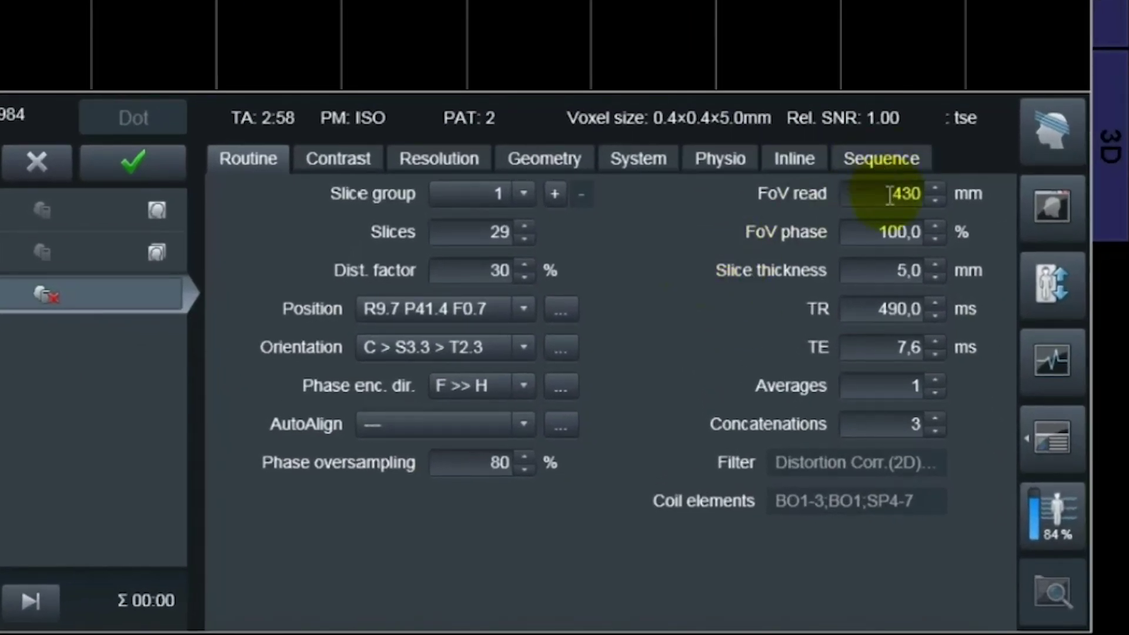
mouse_move(890, 194)
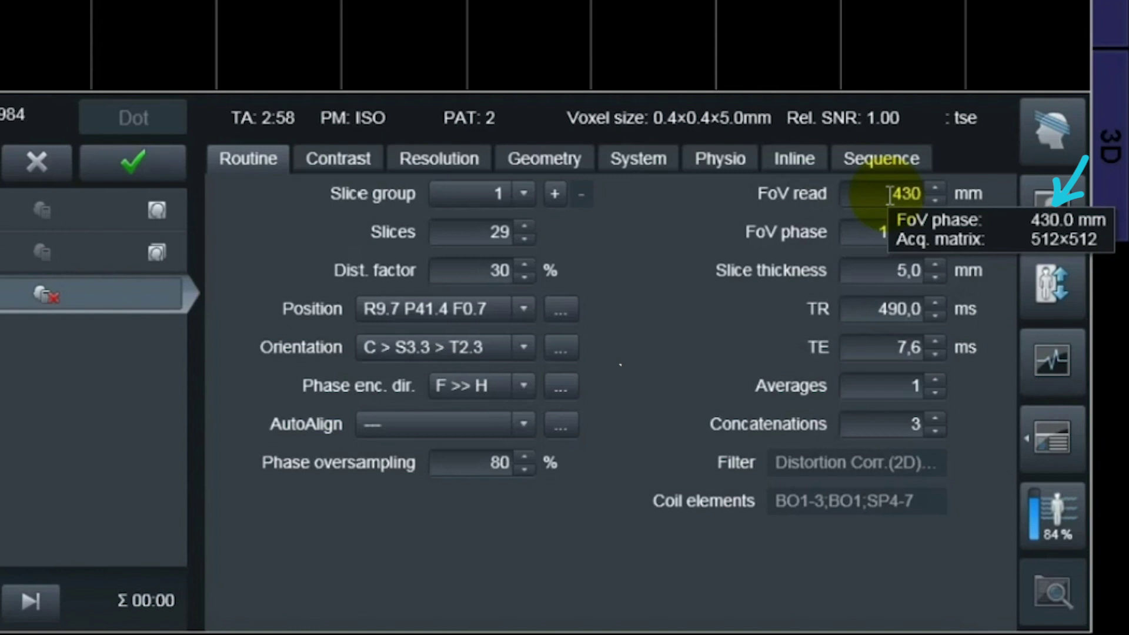
Enter 16 slices, 2 concatenations and TR 400 ms on the Routine card, cutting TA to 1:38.
left_click(490, 235)
type("23")
key("BackSpace")
key("BackSpace")
type("14")
key("BackSpace")
type("6")
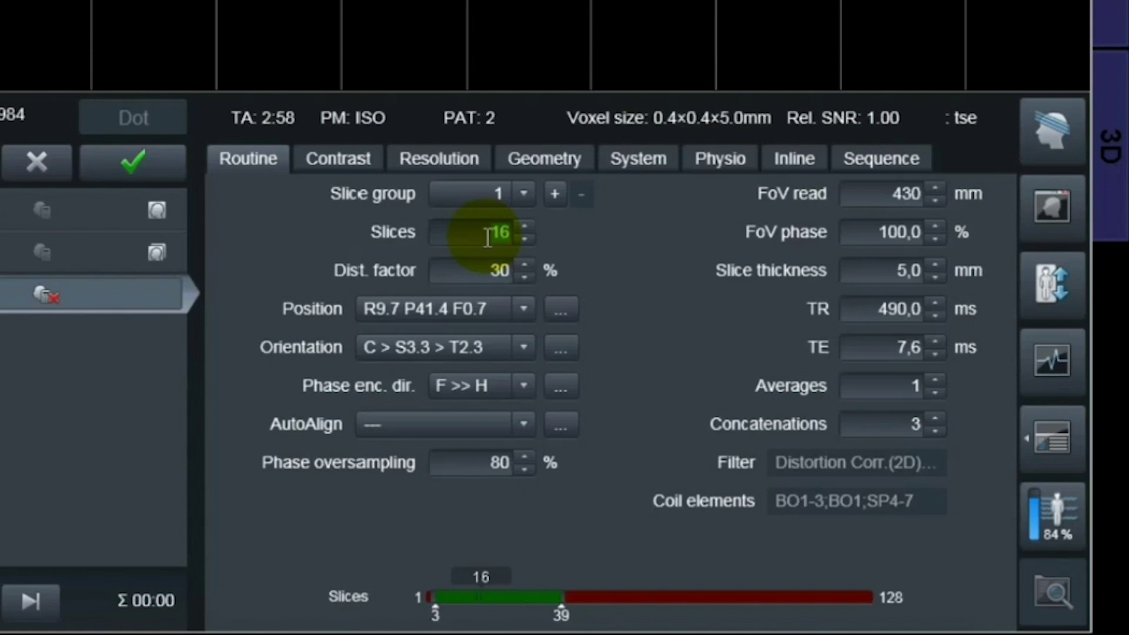
left_click(895, 422)
type("2")
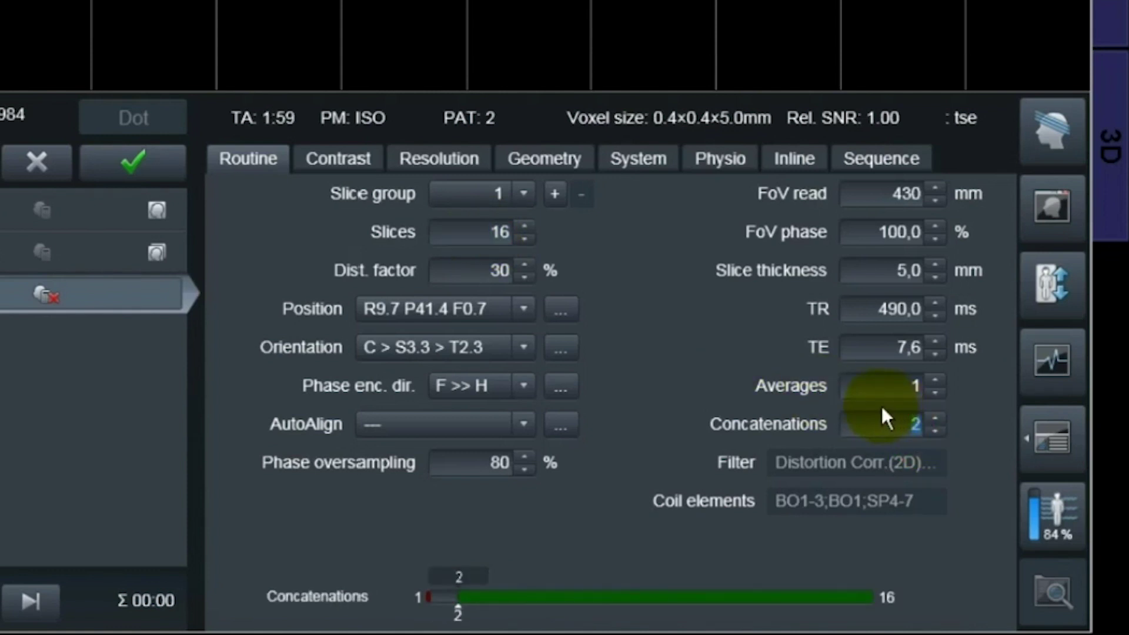
left_click(894, 309)
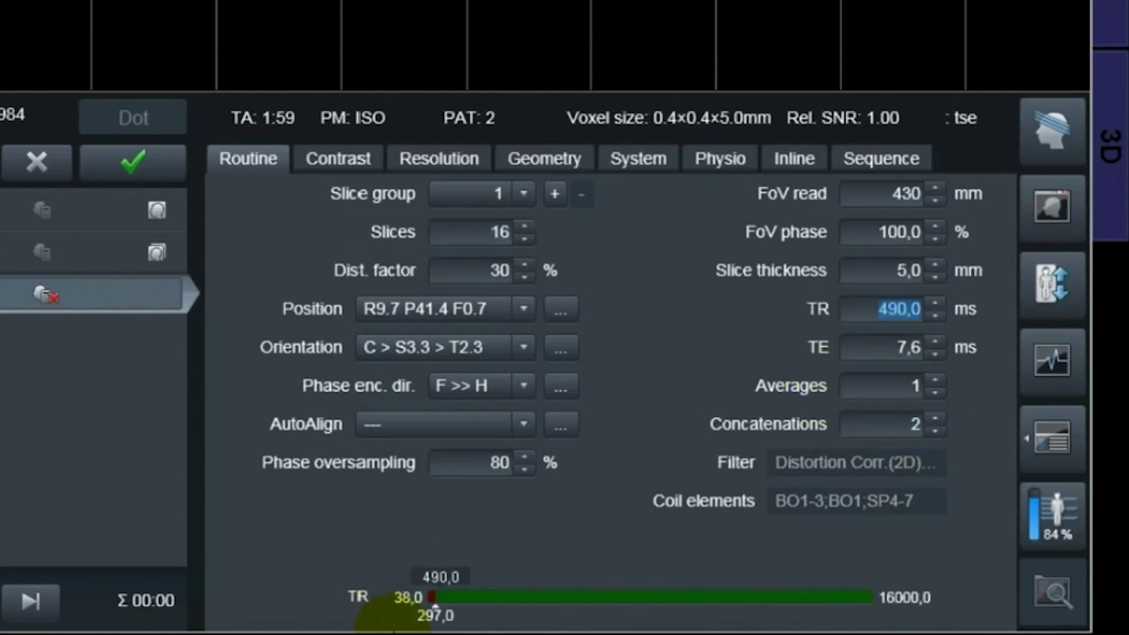
type("400")
key("Tab")
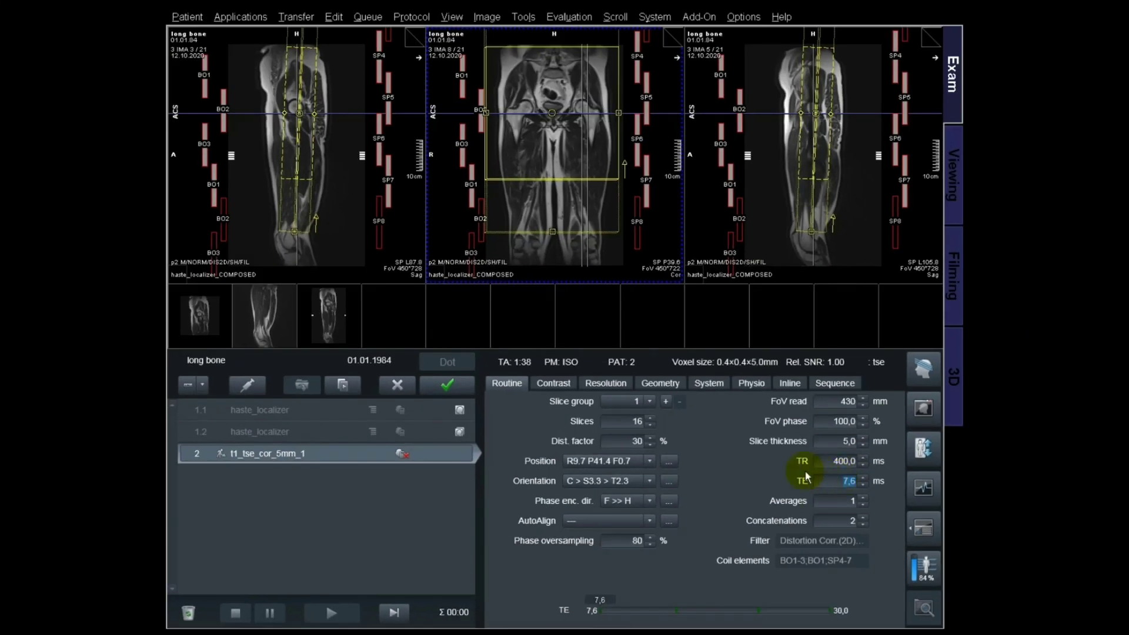
Set the iPAT acceleration factor PE to 3, reducing TA to 1:07.
left_click(606, 385)
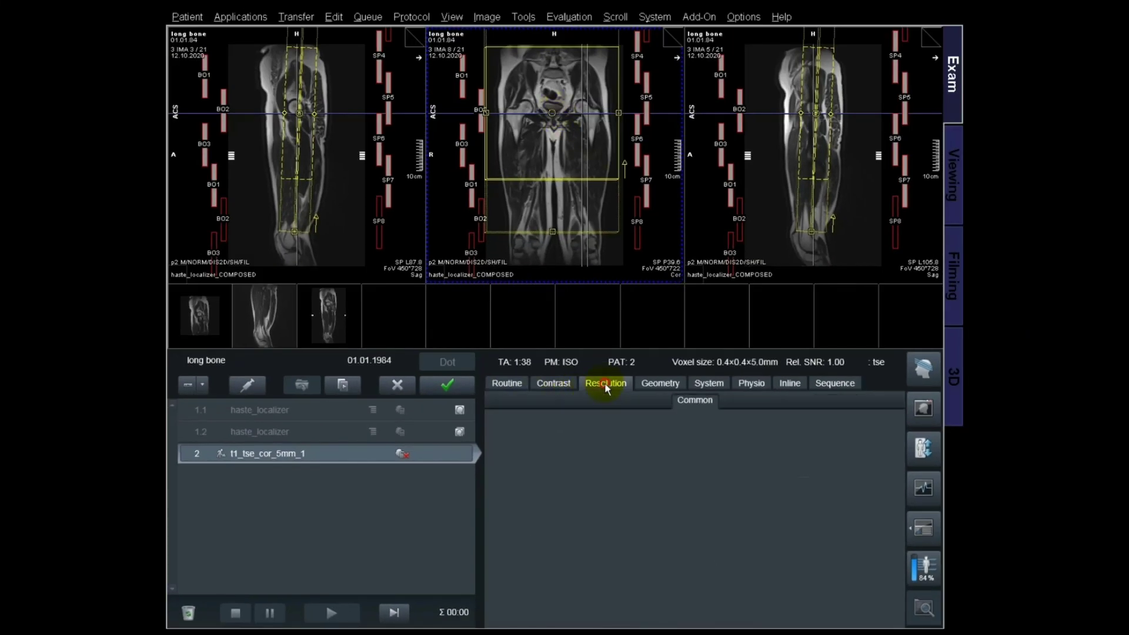
left_click(653, 400)
left_click(651, 438)
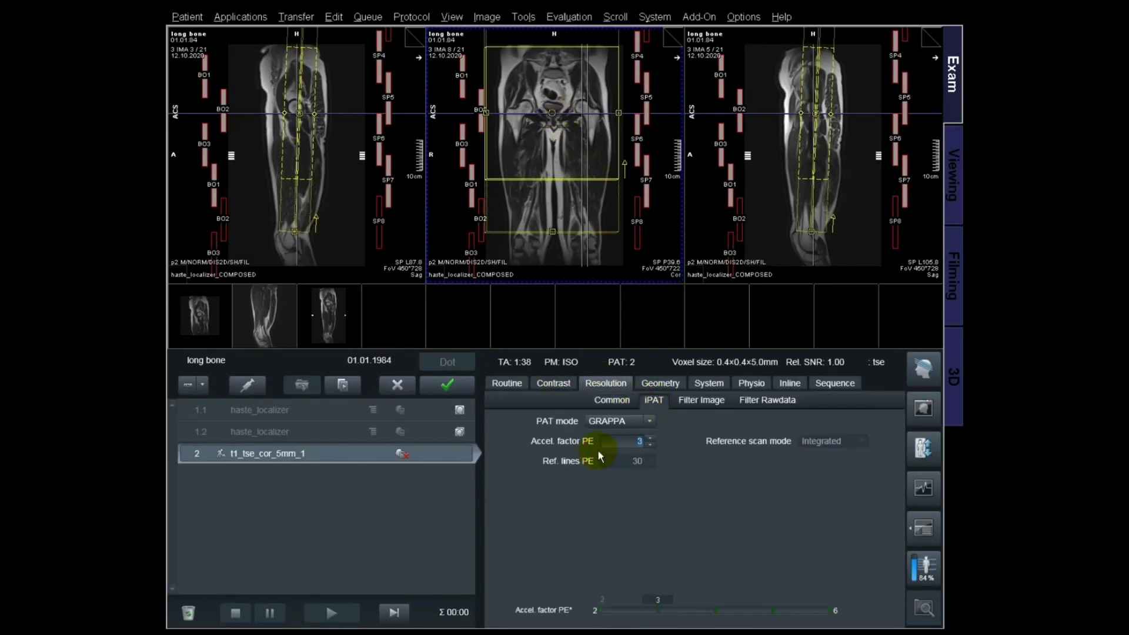
Shift the coronal slice group slightly to R3.6 P41.4 F10.9.
left_click(513, 387)
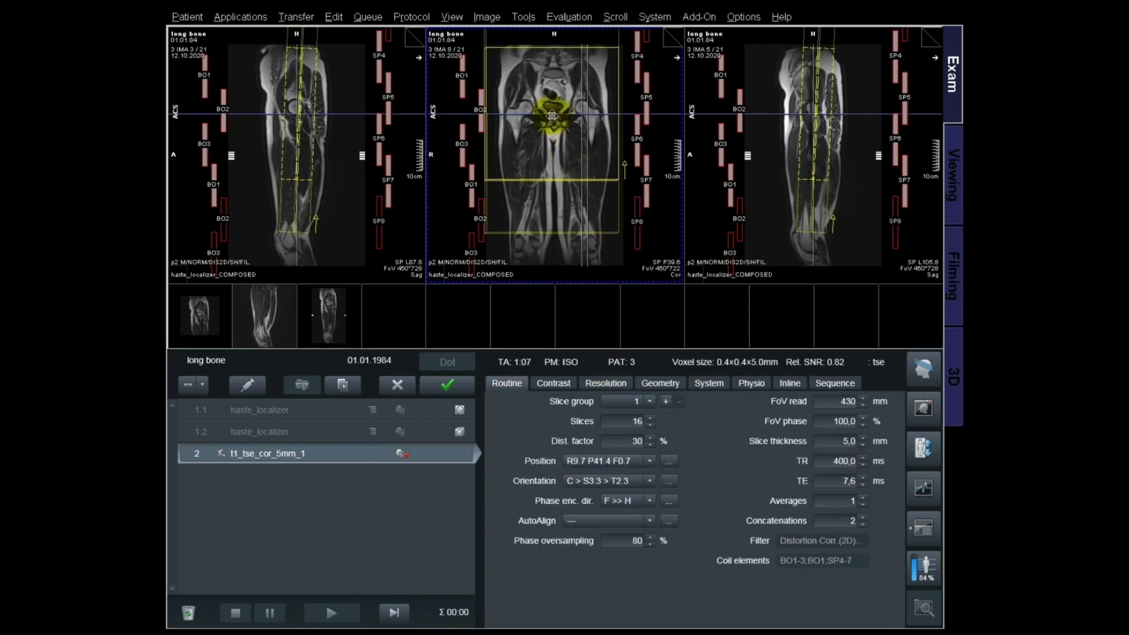
left_click_drag(551, 116, 554, 118)
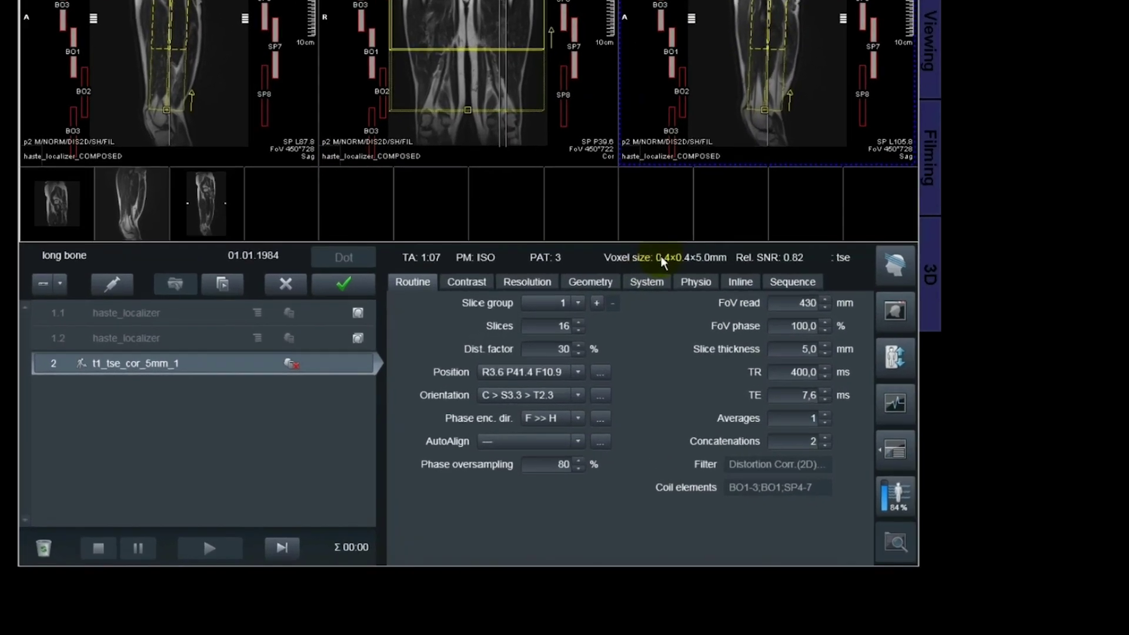
mouse_move(661, 258)
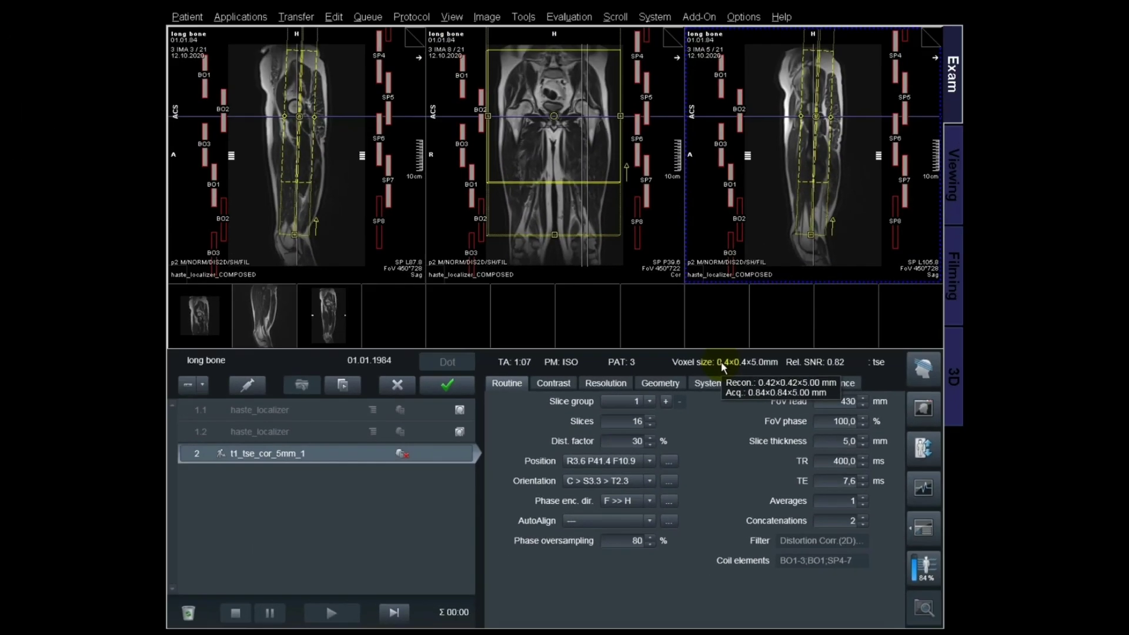
Start the coronal scan, then give the small-FoV copy FoV read 200 mm, positioned at L102.0 P41.4.
left_click(447, 385)
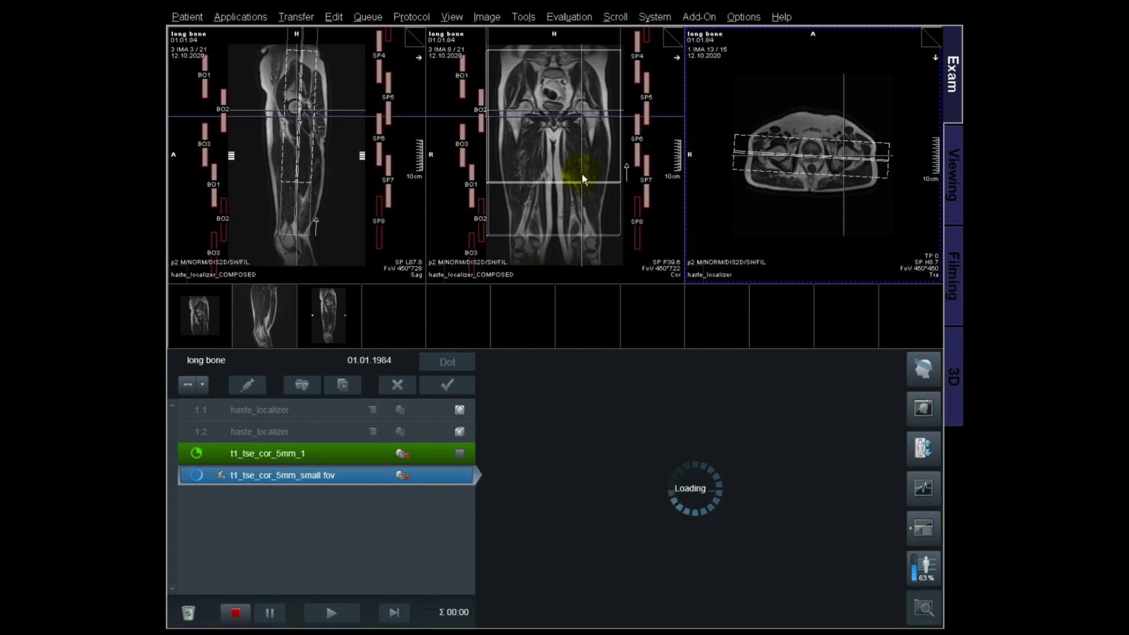
double_click(836, 402)
type("200")
key("Return")
key("Return")
left_click_drag(554, 116, 583, 137)
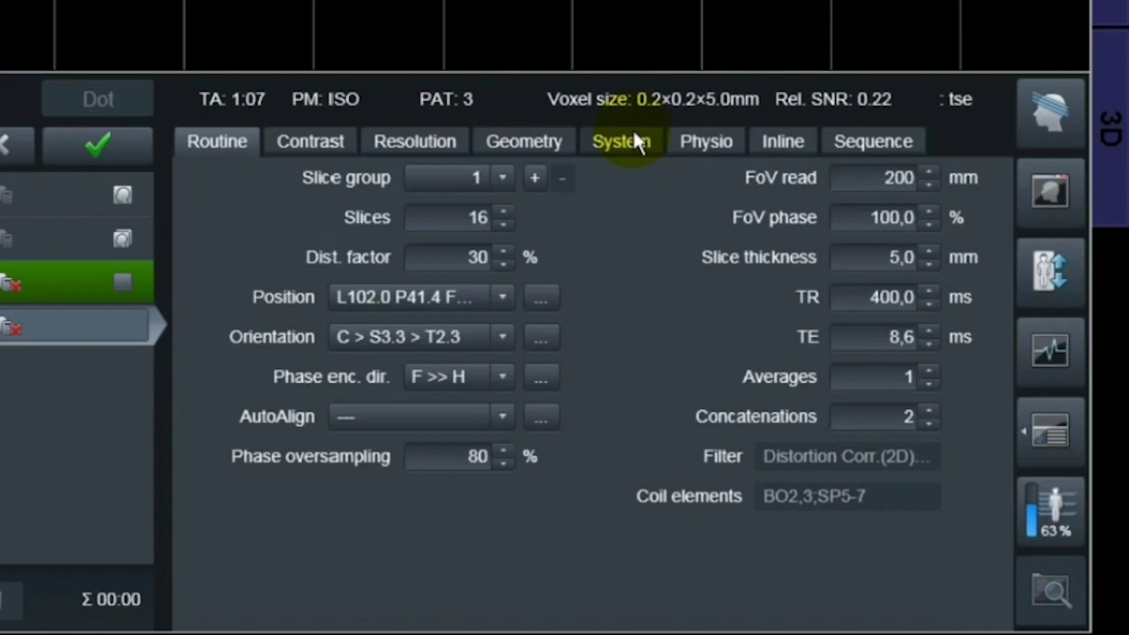
Set acceleration factor 2 and base resolution 256, giving 0.4 mm voxels and TA 0:51.
left_click(447, 140)
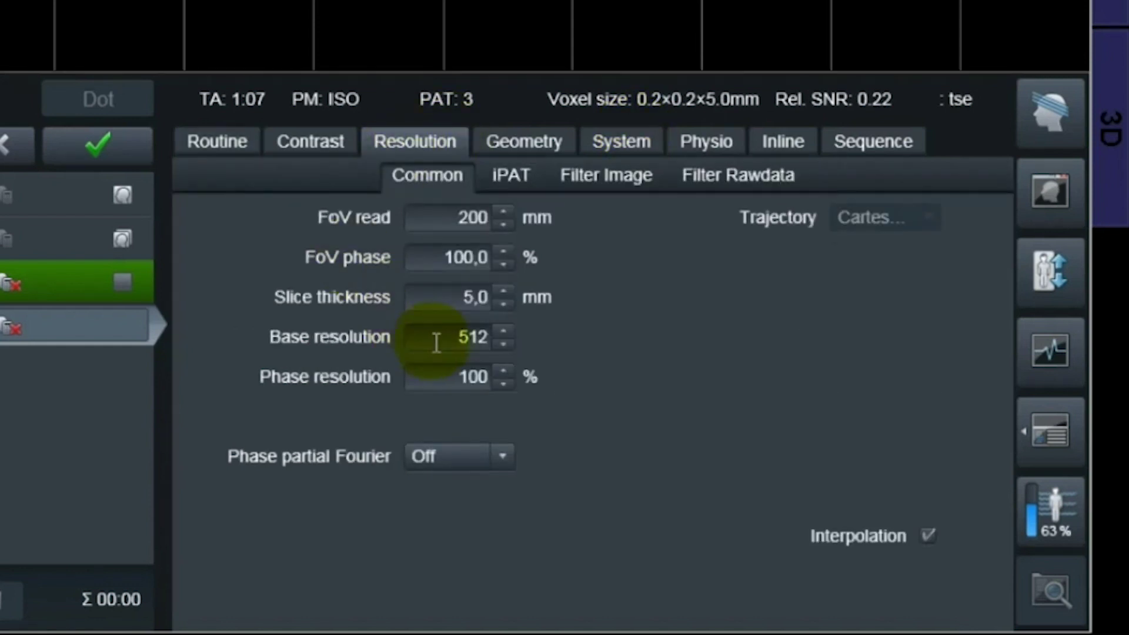
left_click(503, 175)
left_click(501, 253)
left_click(428, 177)
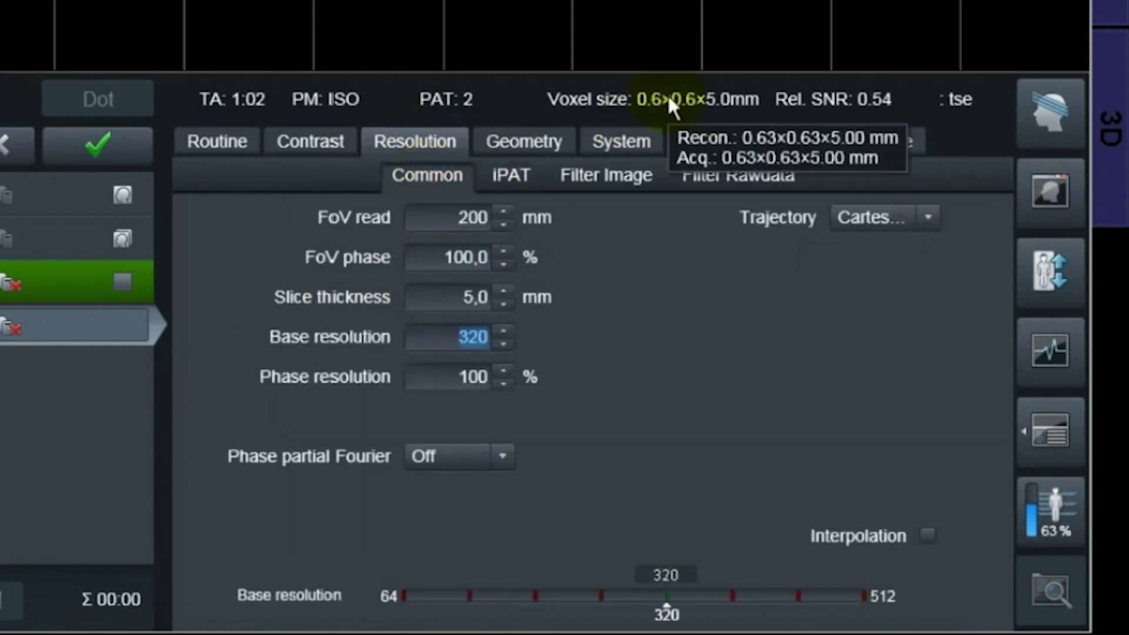
key("Down")
mouse_move(669, 101)
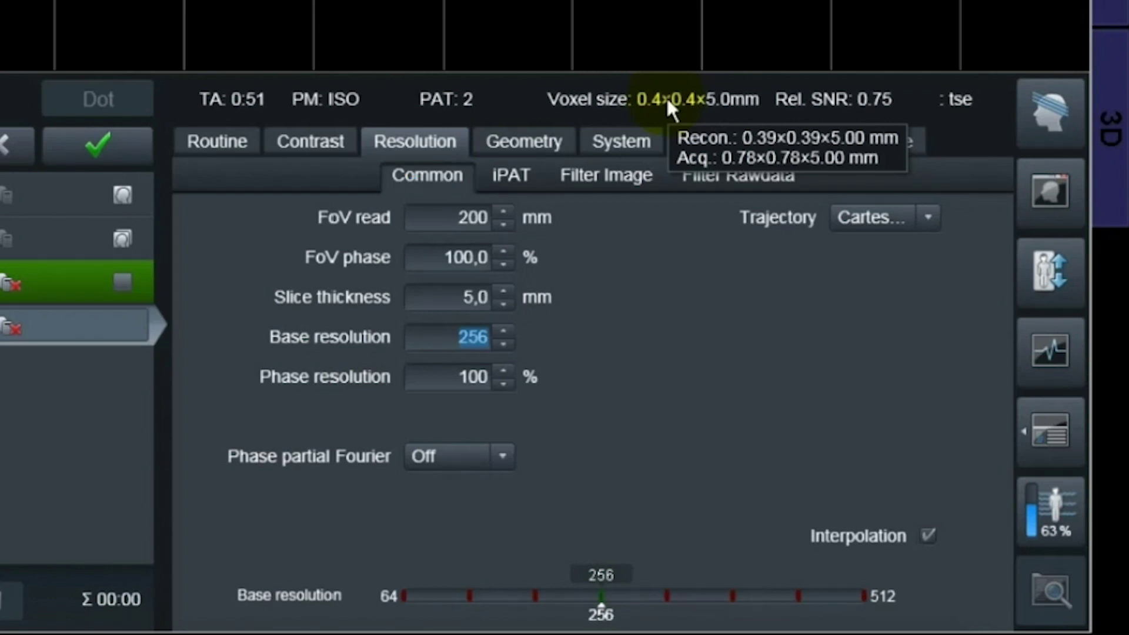
left_click(433, 259)
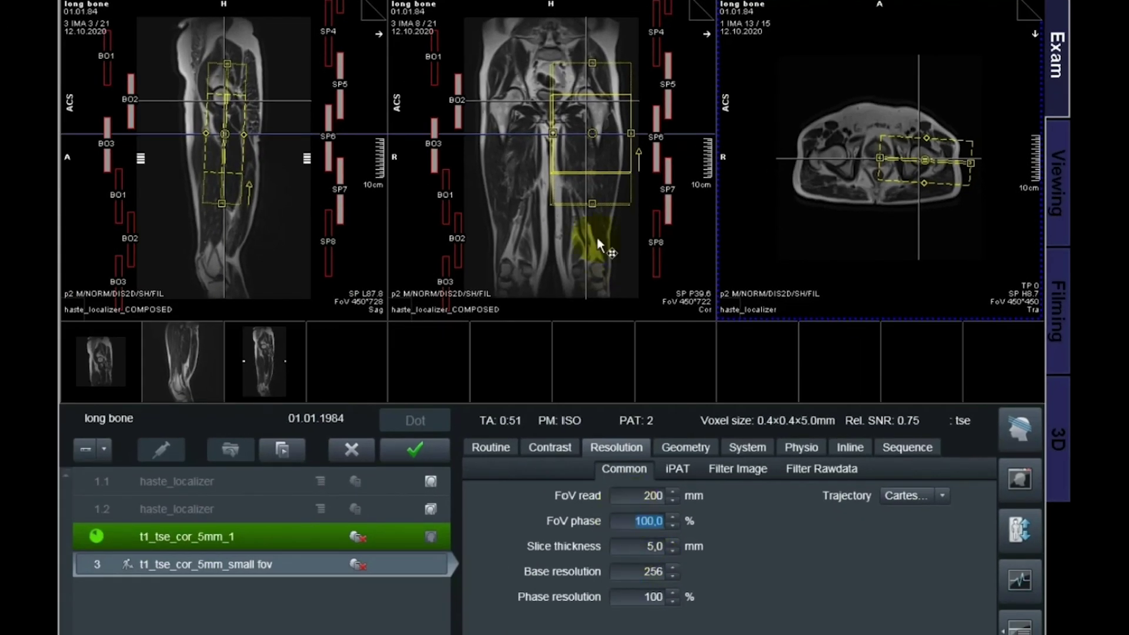
Raise FoV phase to 134.4%, bringing TA to 1:07 while the first coronal scan finishes.
mouse_move(635, 497)
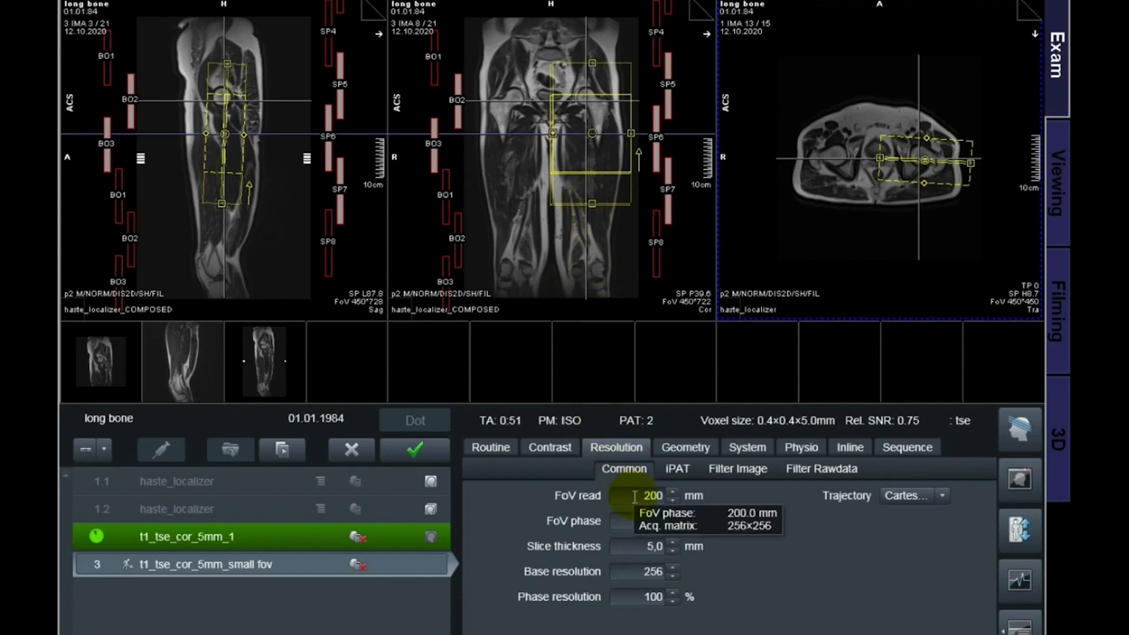
left_click(635, 523)
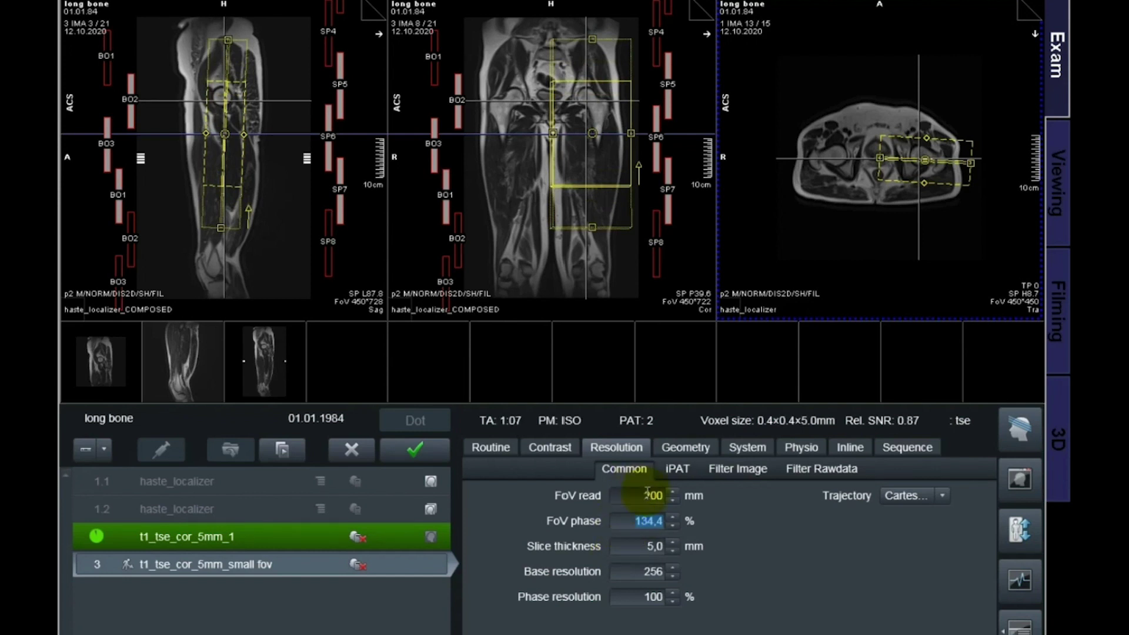
mouse_move(646, 495)
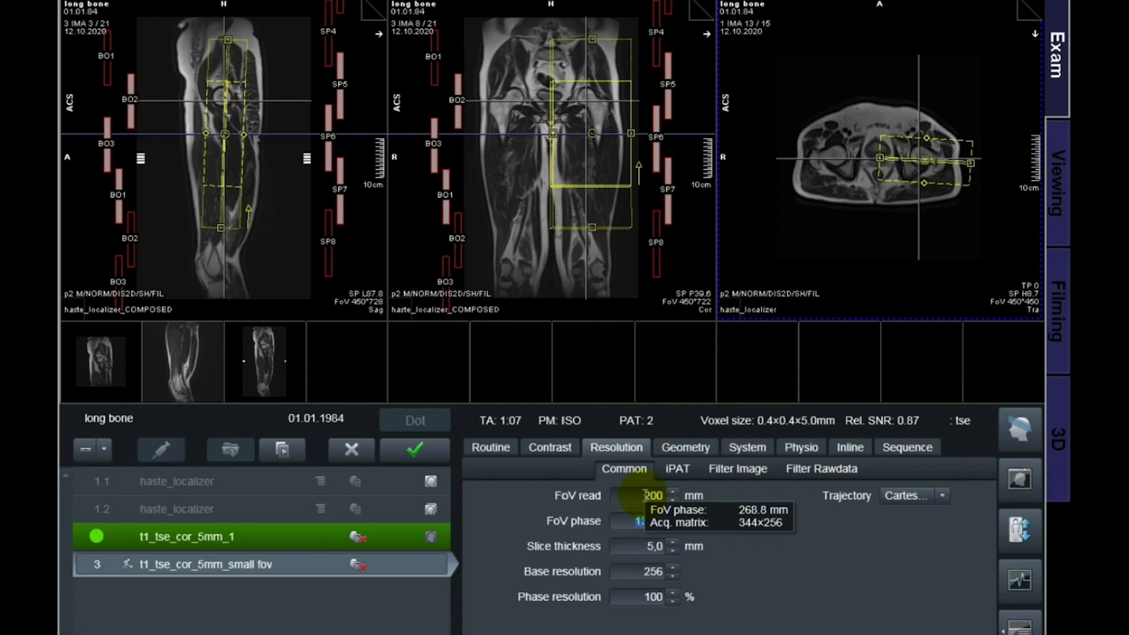
mouse_move(776, 424)
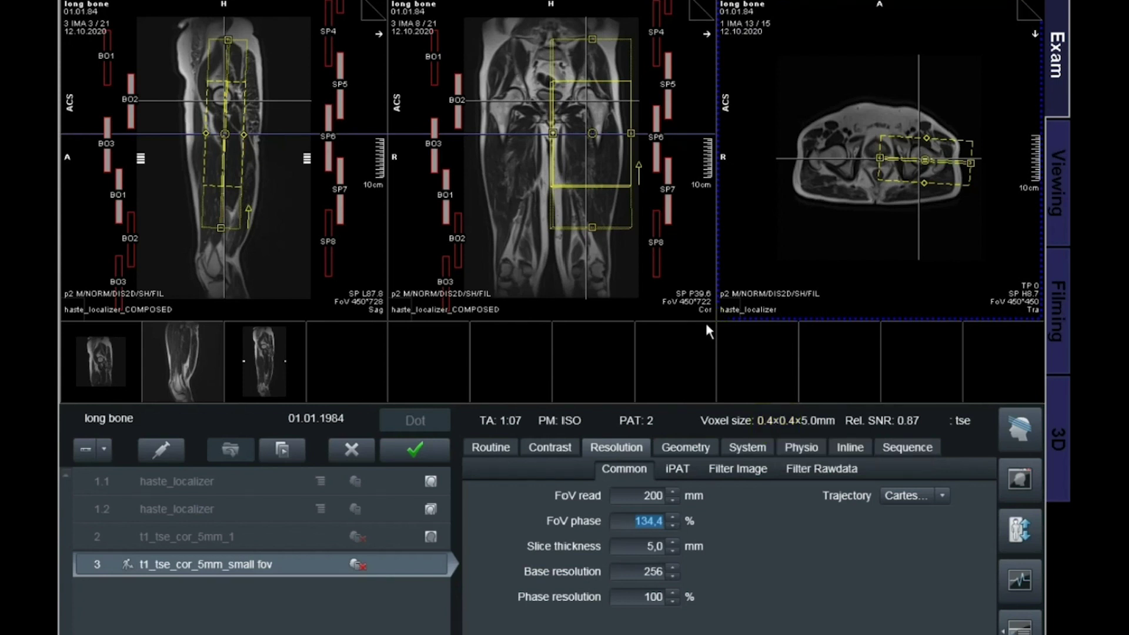
Raise FoV phase to 146.9%, plan the box on the finished coronal series and apply it.
left_click_drag(591, 132, 589, 125)
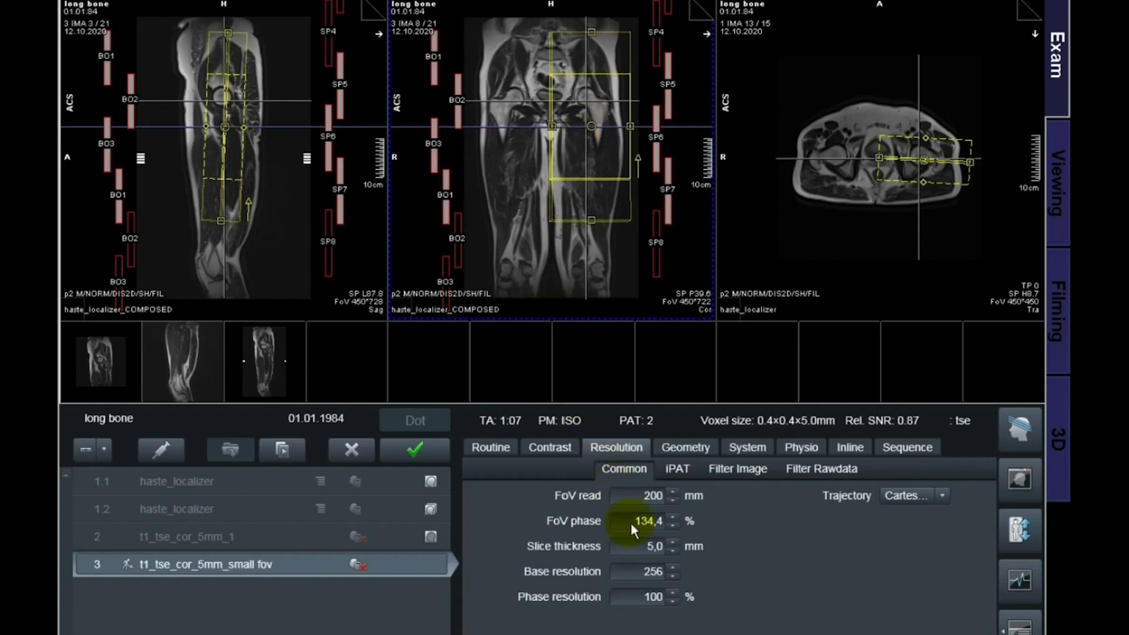
scroll(634, 527, "up", 3)
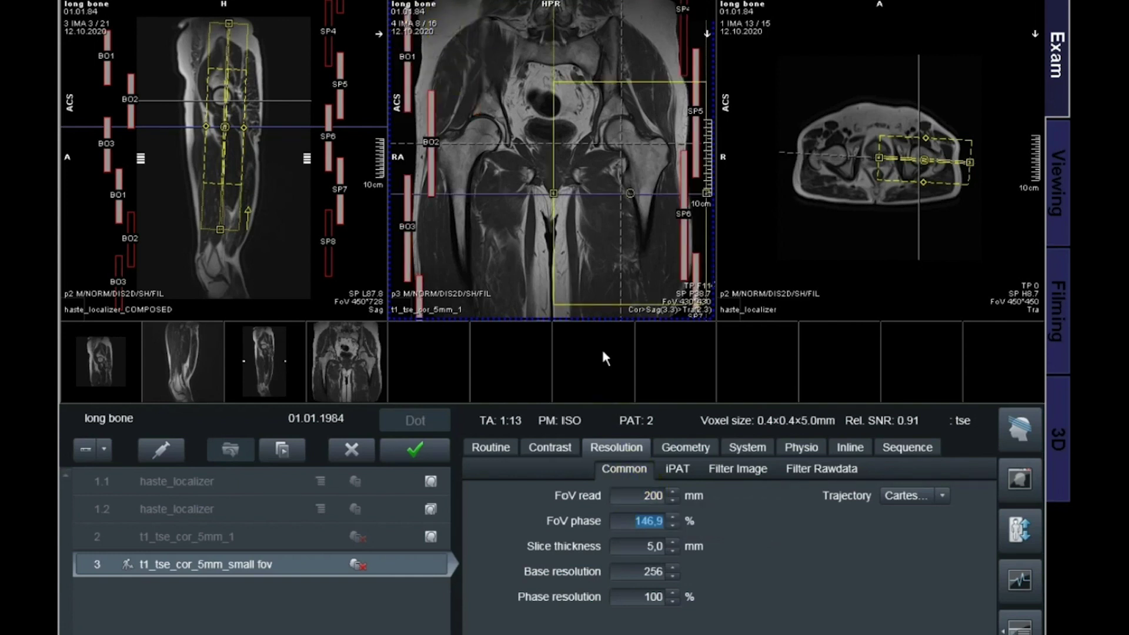
mouse_move(534, 306)
left_mouse_down()
mouse_move(524, 368)
mouse_move(529, 303)
left_mouse_up()
left_click_drag(617, 189, 616, 182)
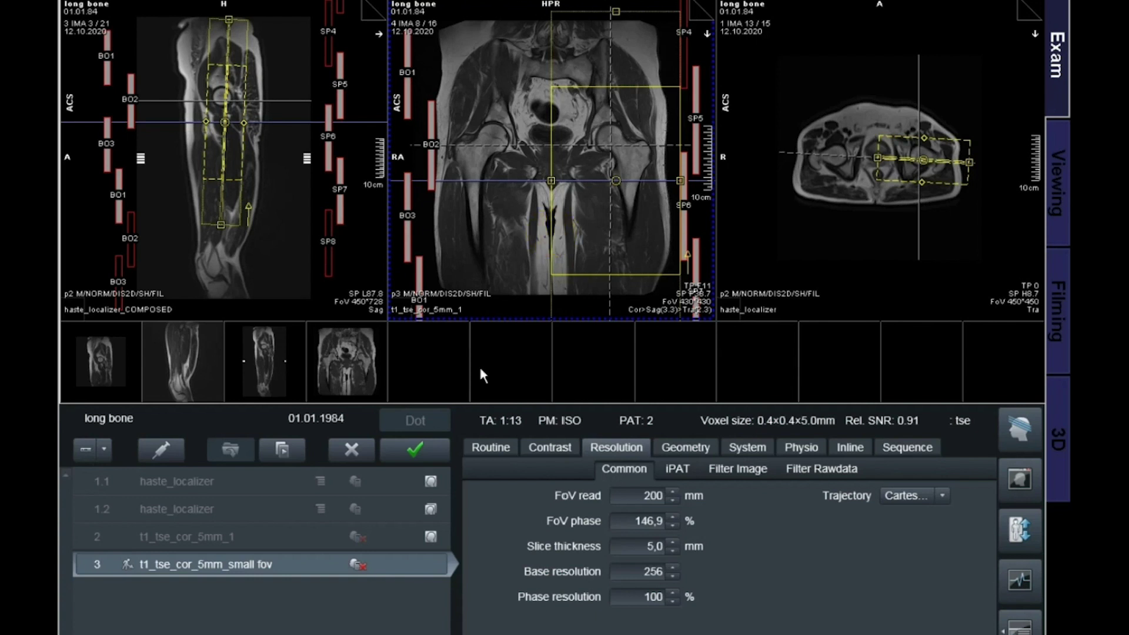
left_click(414, 451)
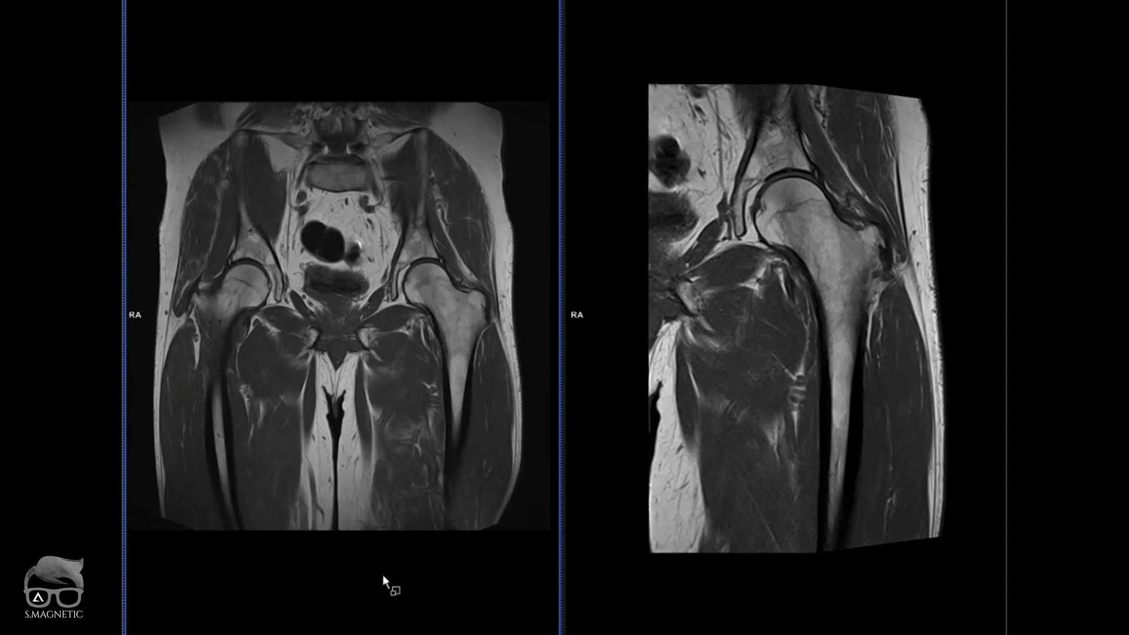
scroll(388, 582, "down", 6)
scroll(390, 583, "up", 5)
left_click(732, 524)
scroll(723, 547, "down", 5)
scroll(721, 557, "down", 6)
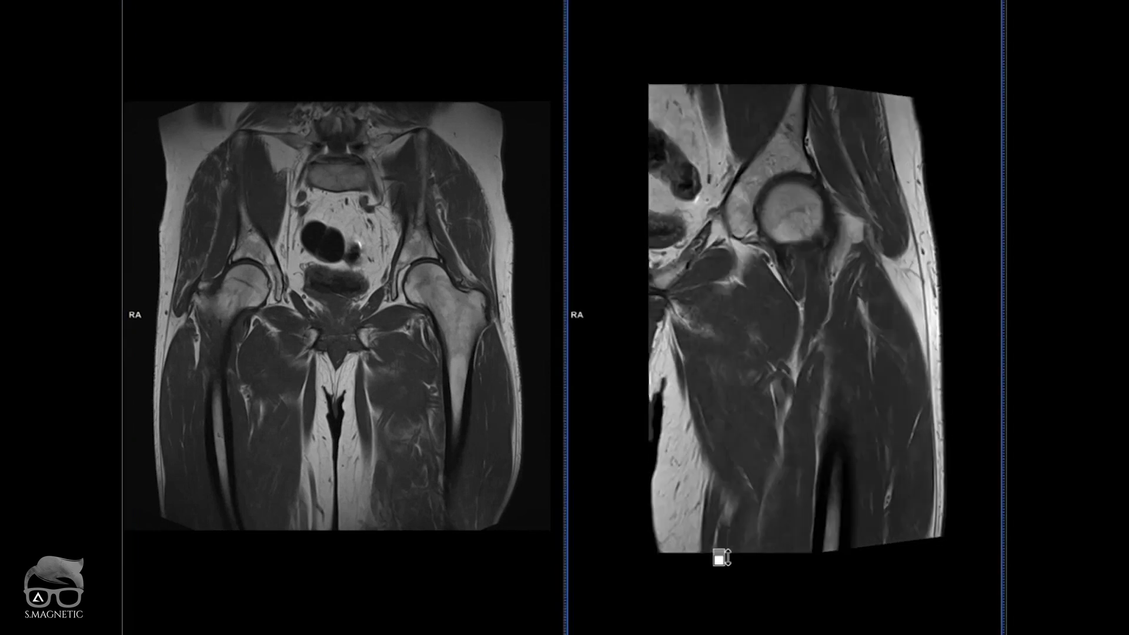